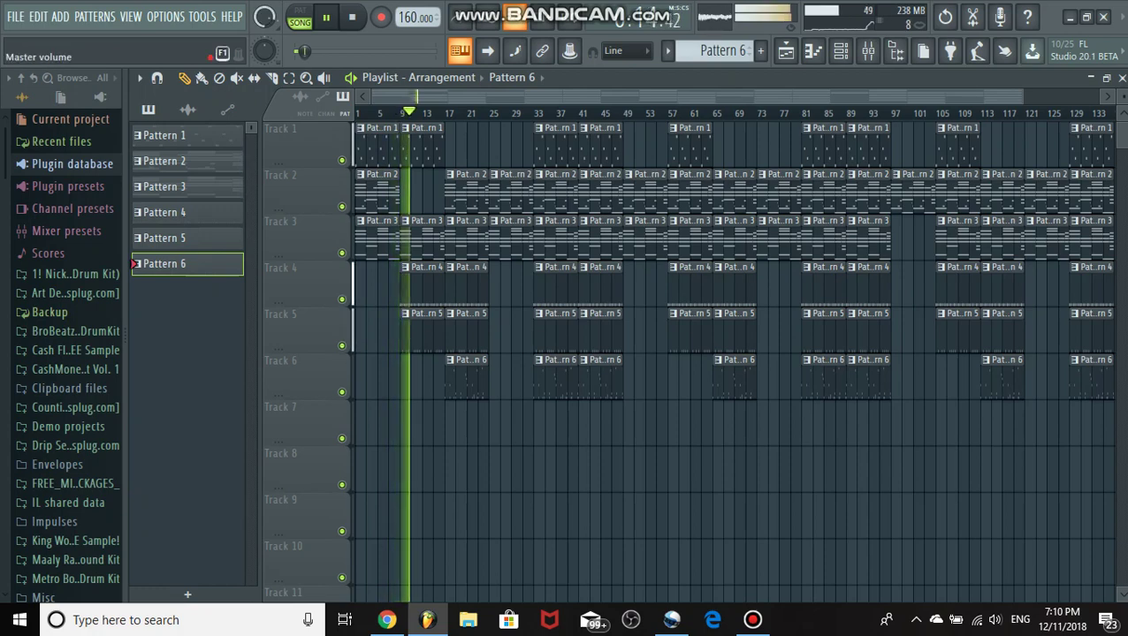
# Step: Create a master volume automation clip in the playlist and curve it down to the minimum from bar 129 to the song's end
pyautogui.rightClick(302, 50)
pyautogui.click(309, 121)
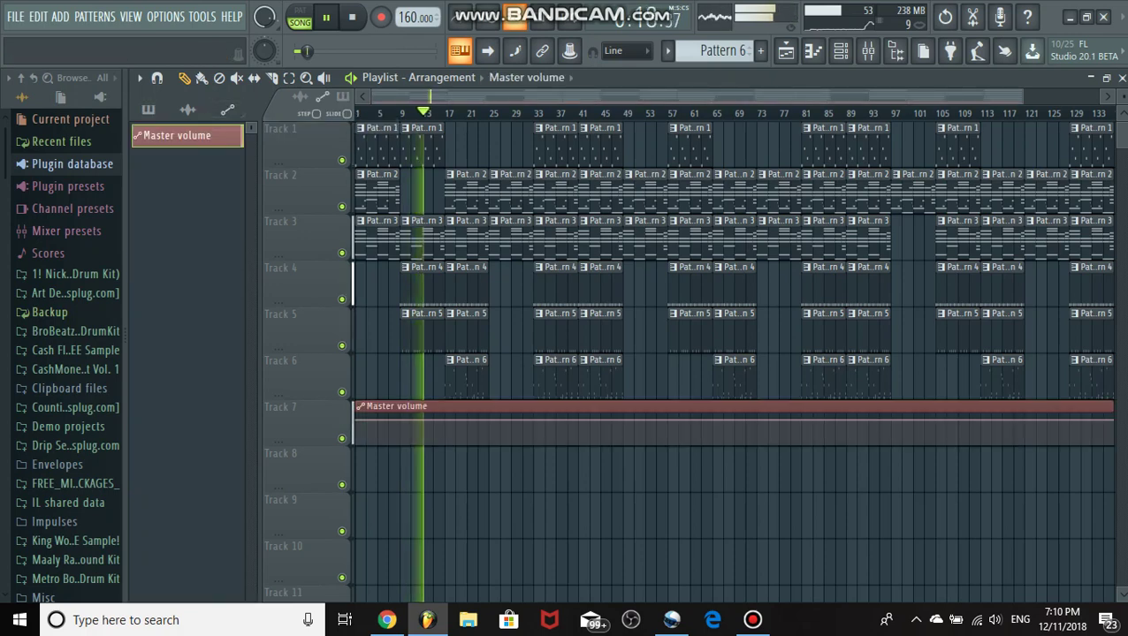
pyautogui.moveTo(426, 97); pyautogui.dragTo(532, 90)
pyautogui.moveTo(1094, 96); pyautogui.dragTo(842, 96)
pyautogui.moveTo(743, 96); pyautogui.dragTo(1003, 97)
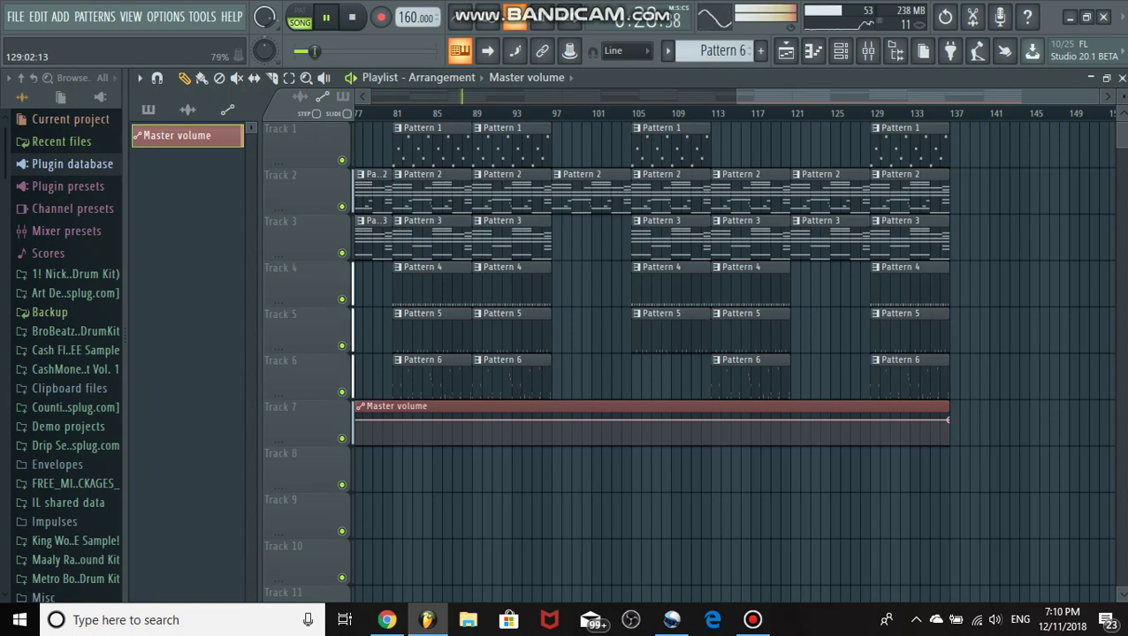
pyautogui.rightClick(869, 420)
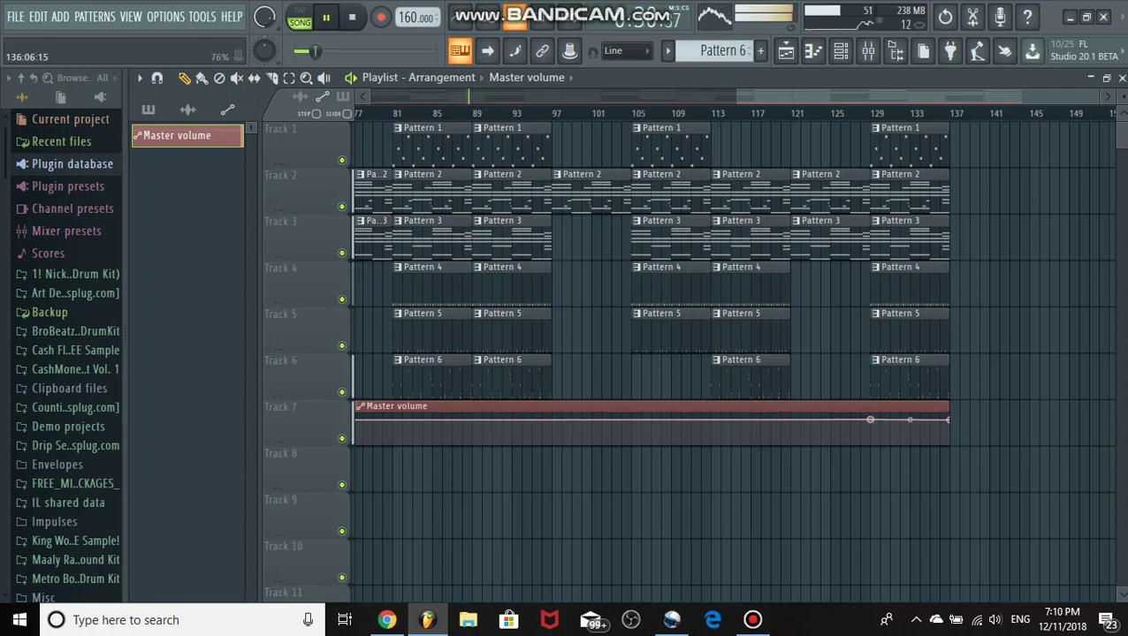
pyautogui.moveTo(946, 420)
pyautogui.mouseDown()
pyautogui.moveTo(959, 446)
pyautogui.moveTo(948, 442)
pyautogui.mouseUp()
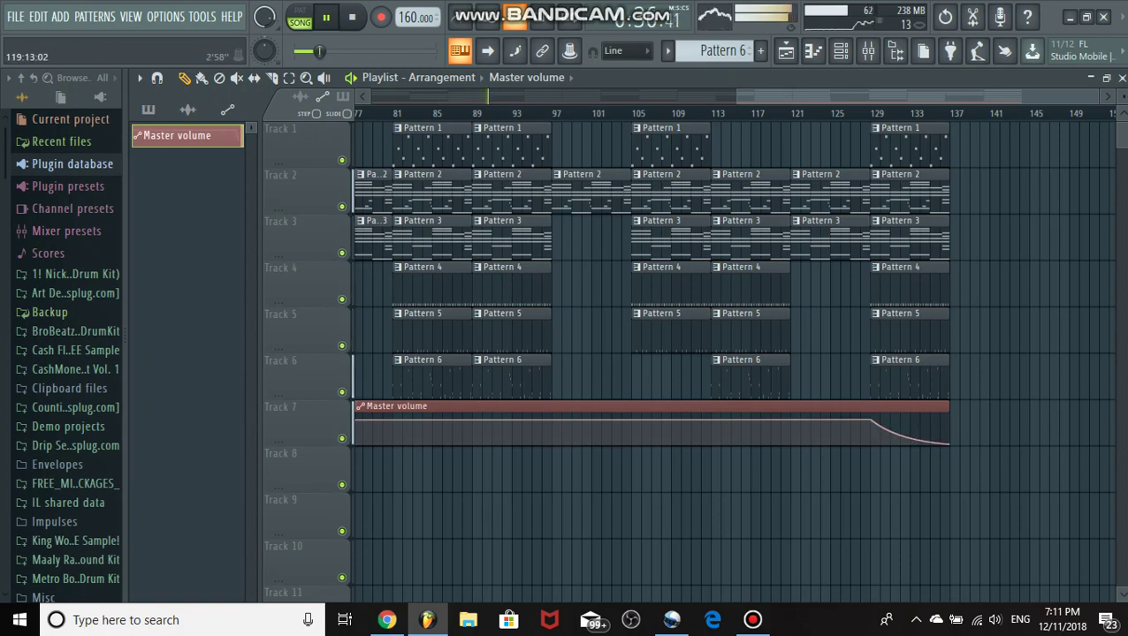
pyautogui.moveTo(737, 96); pyautogui.dragTo(302, 96)
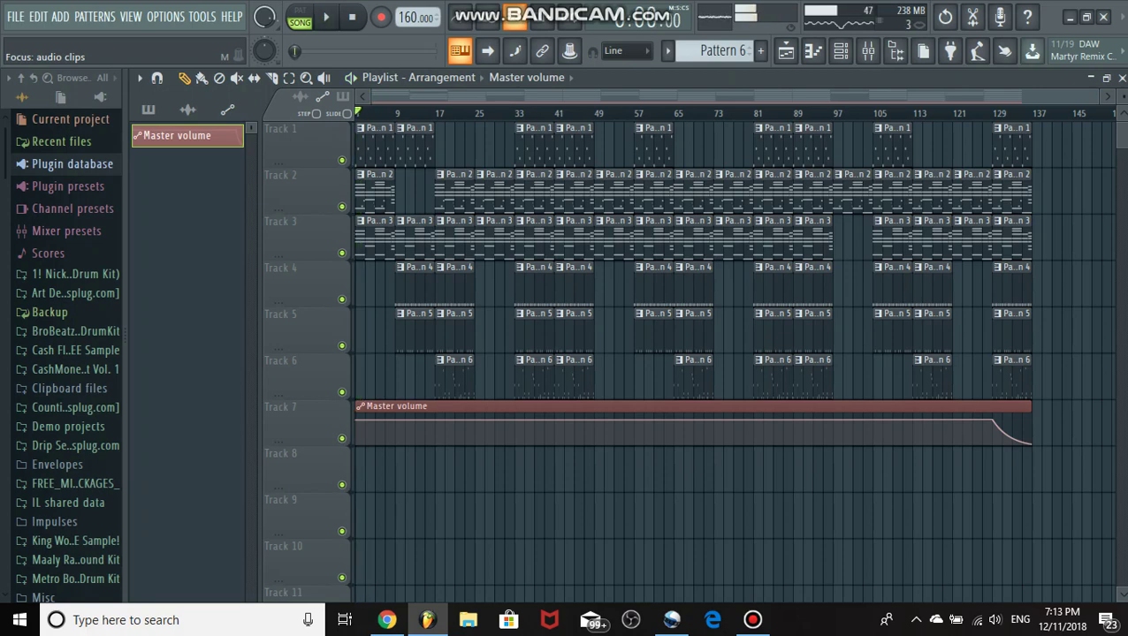
# Step: Show the Tibetron notes of Pattern 1 in a maximized piano roll
pyautogui.click(1092, 79)
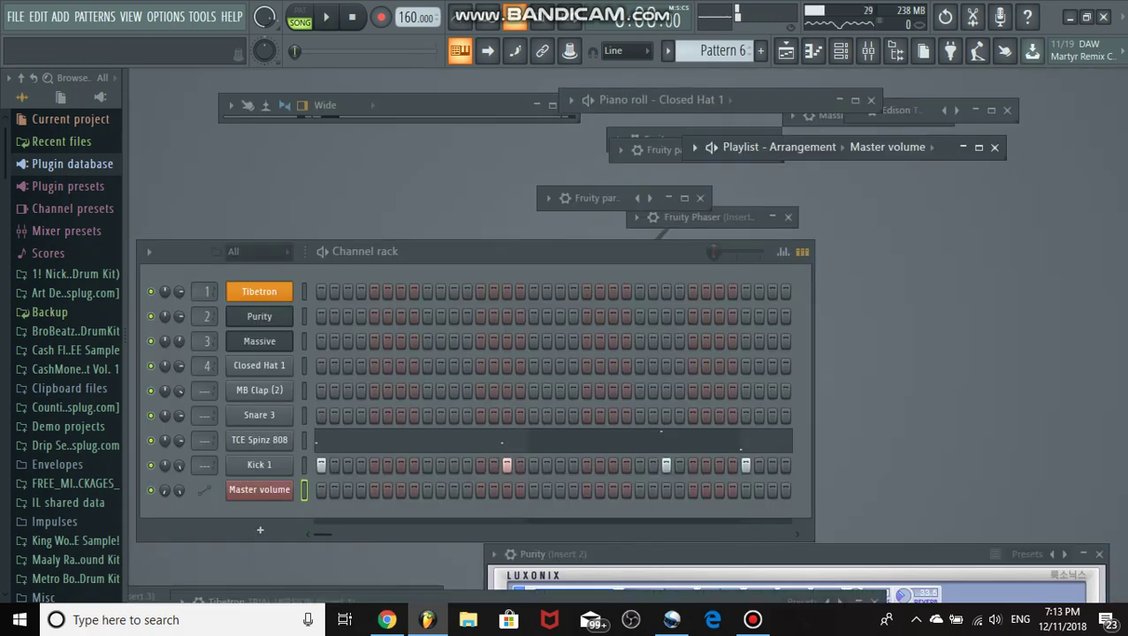
pyautogui.rightClick(259, 291)
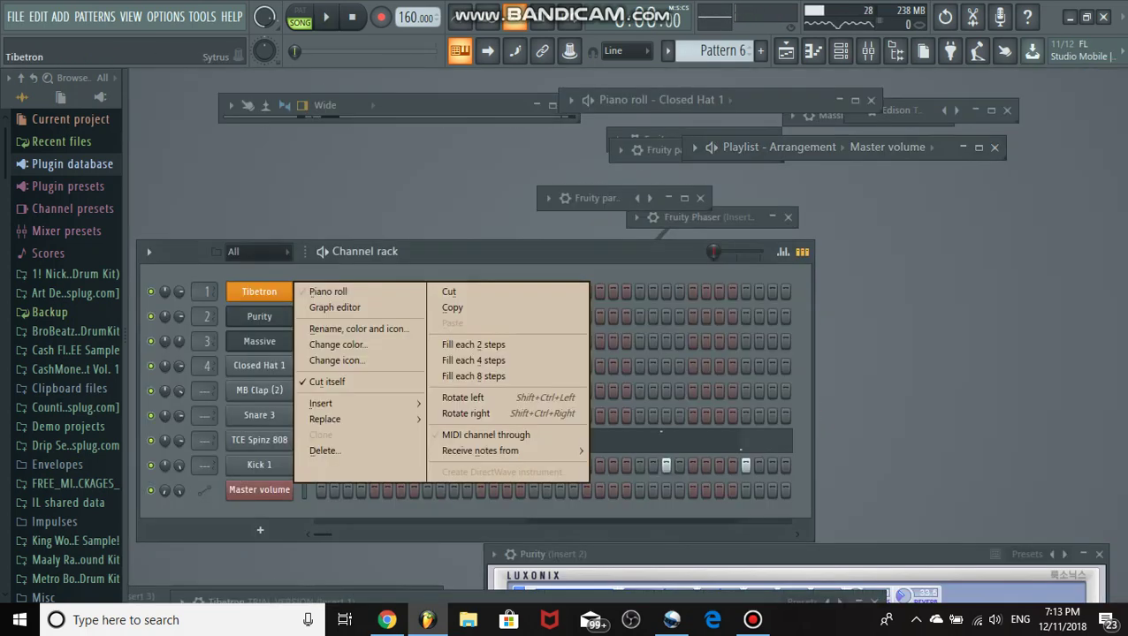
pyautogui.click(328, 291)
pyautogui.click(854, 100)
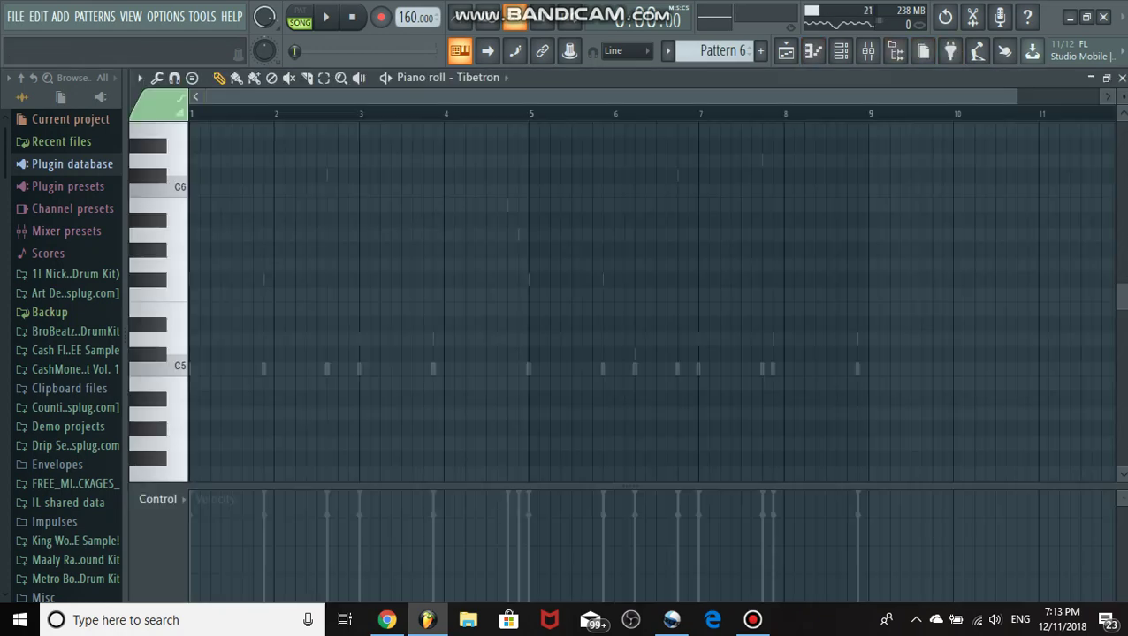
pyautogui.scroll(5, 712, 51)
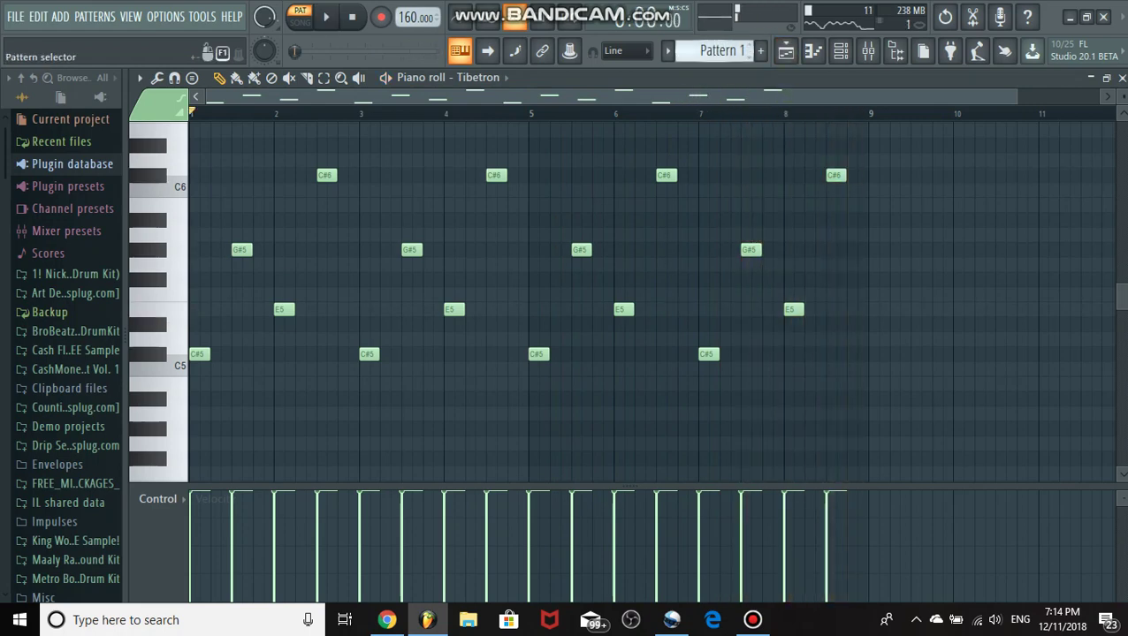
# Step: Examine the Purity chord and bass notes of Pattern 2 in the piano roll and play the pattern through
pyautogui.scroll(1, 722, 51)
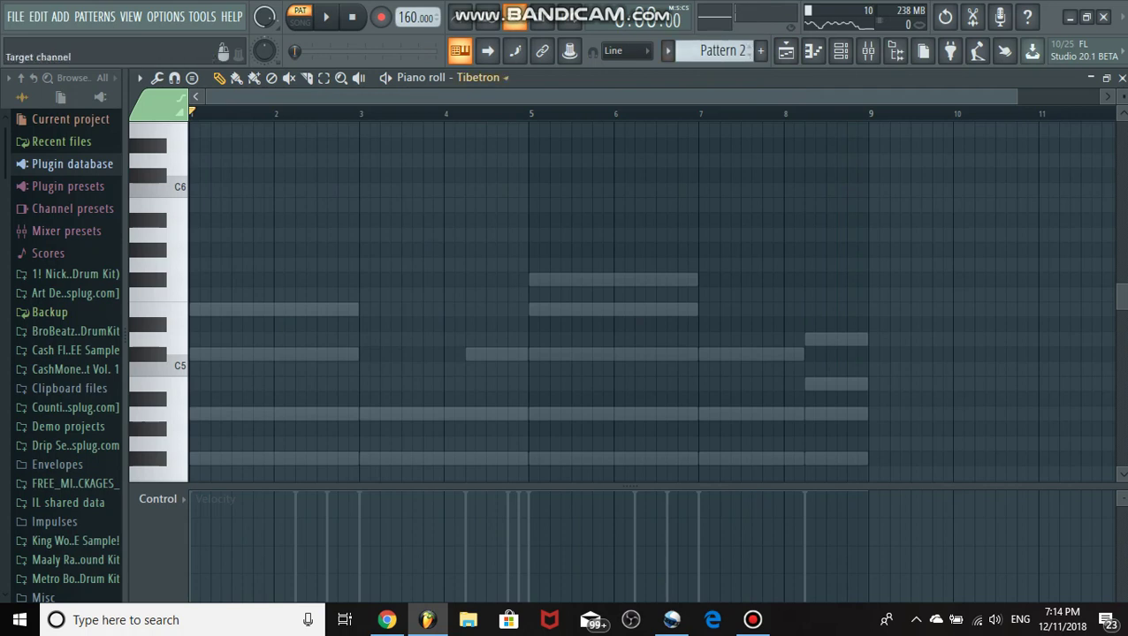
pyautogui.click(481, 78)
pyautogui.click(484, 155)
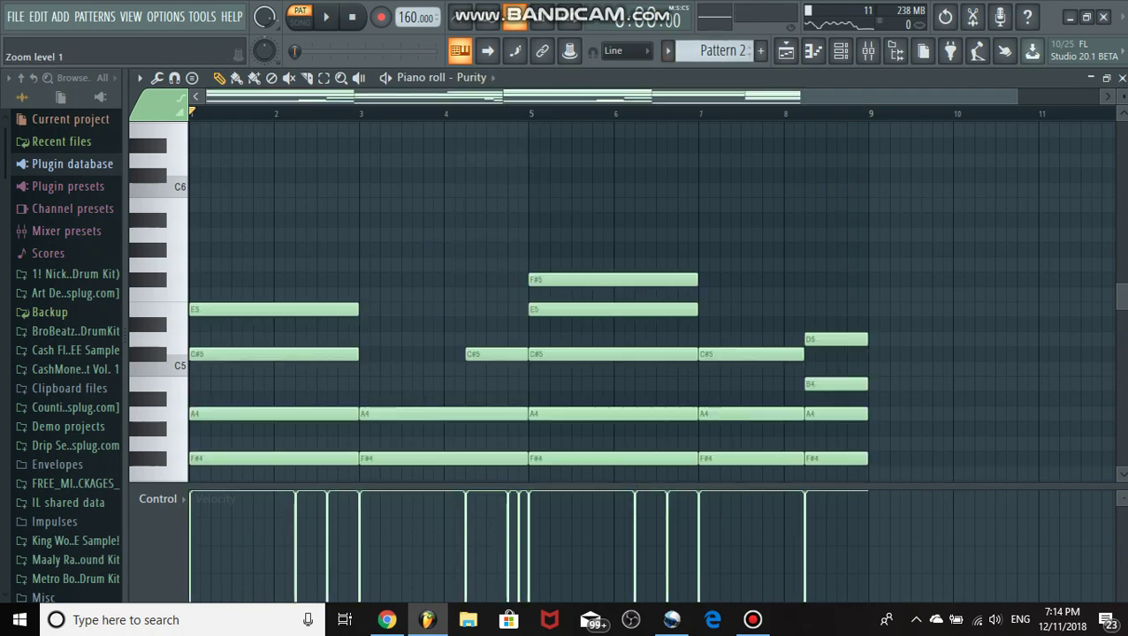
pyautogui.scroll(-6, 619, 300)
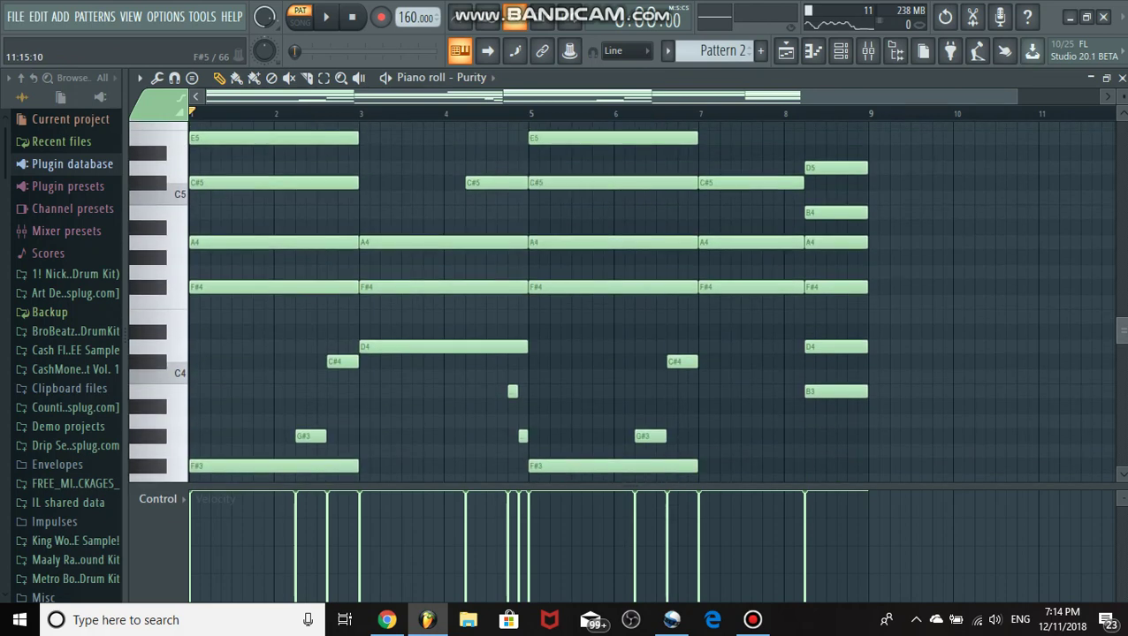
pyautogui.scroll(1, 619, 300)
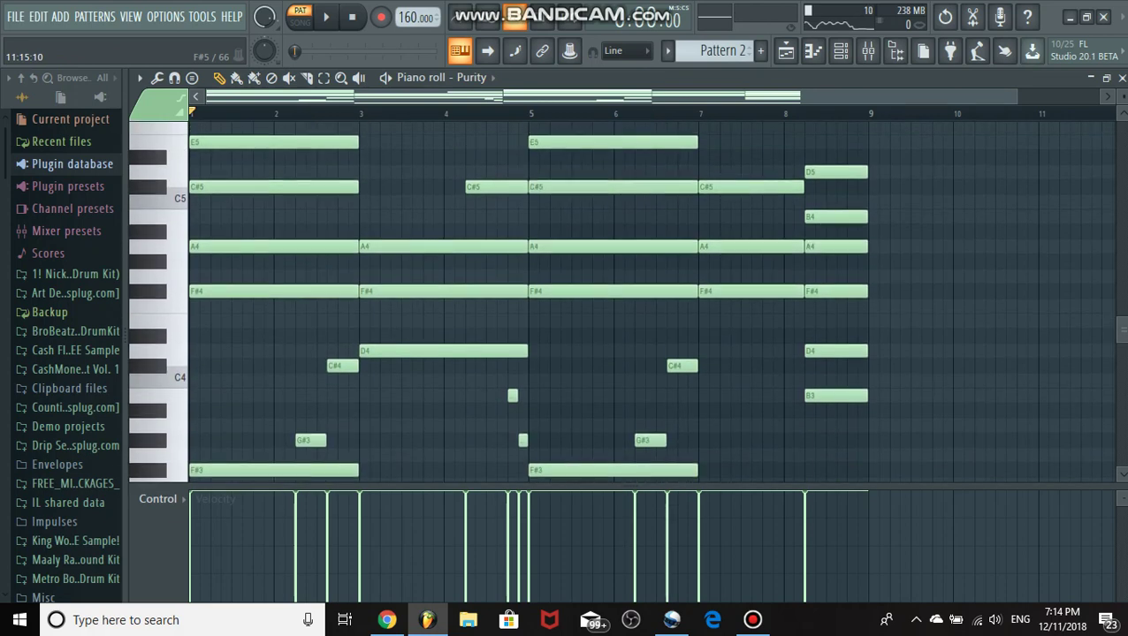
pyautogui.scroll(2, 619, 300)
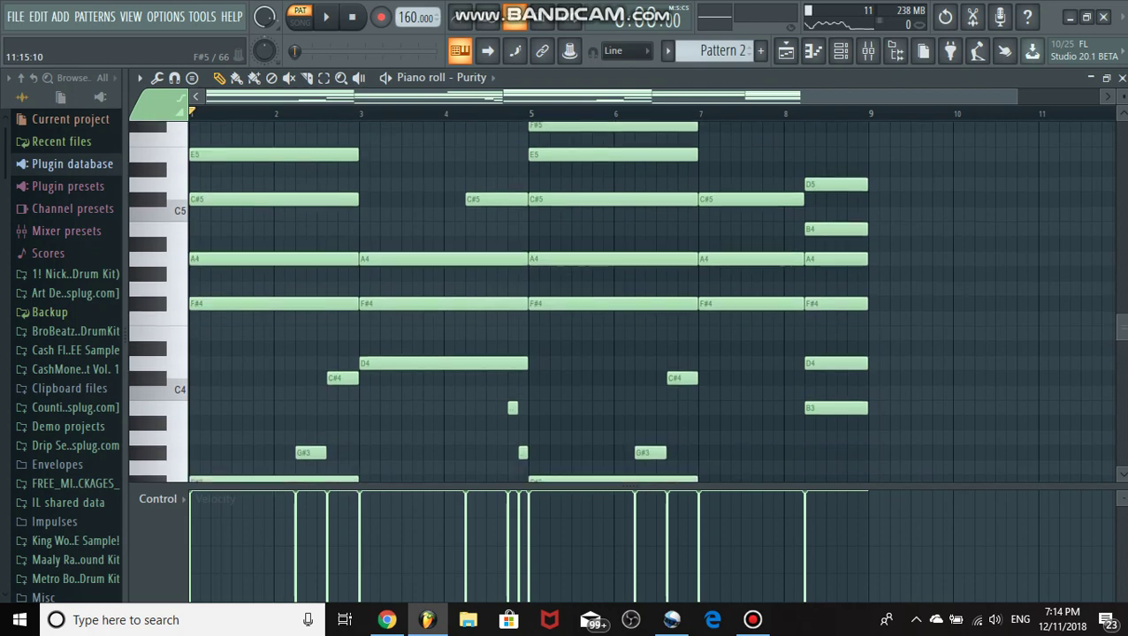
pyautogui.press('space')
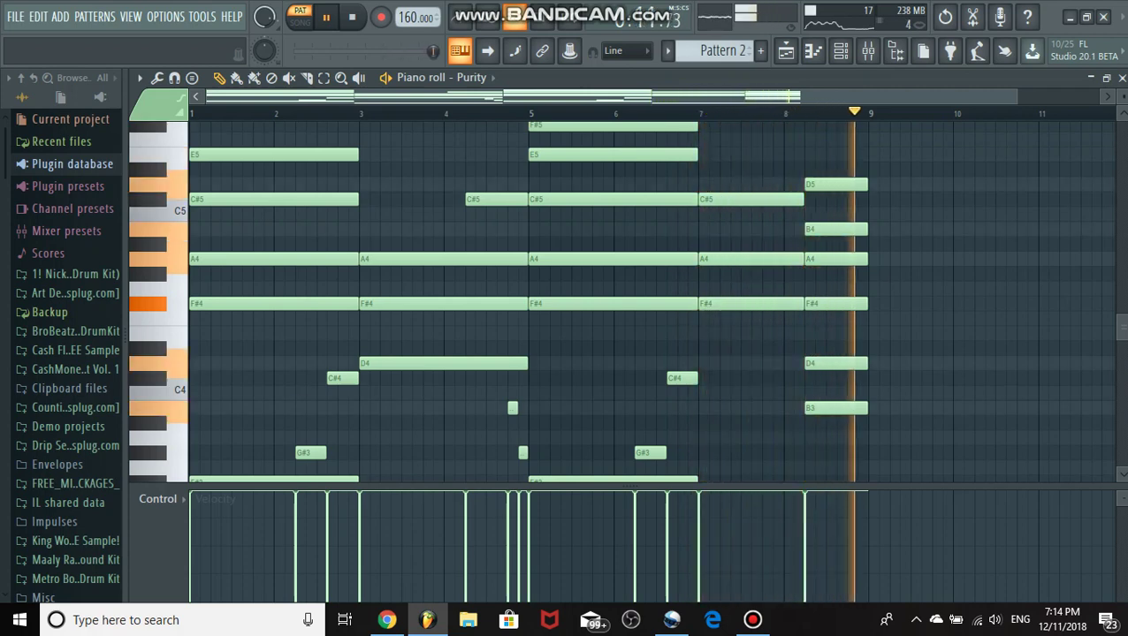
pyautogui.press('space')
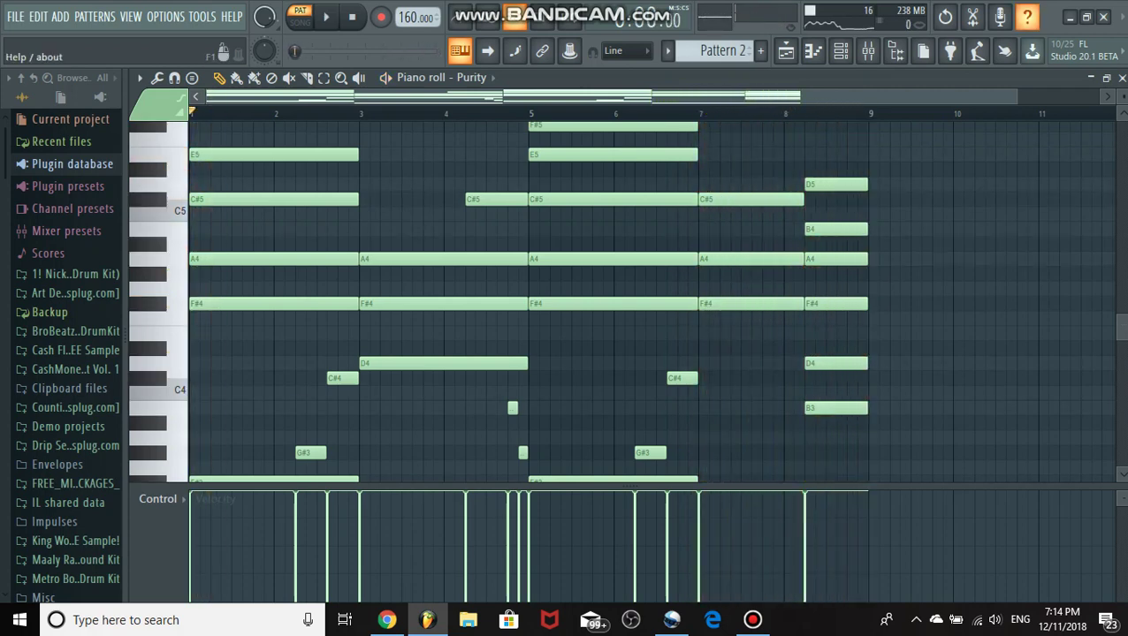
# Step: Show the Massive notes of Pattern 3 in the piano roll and play the pattern
pyautogui.scroll(-4, 722, 51)
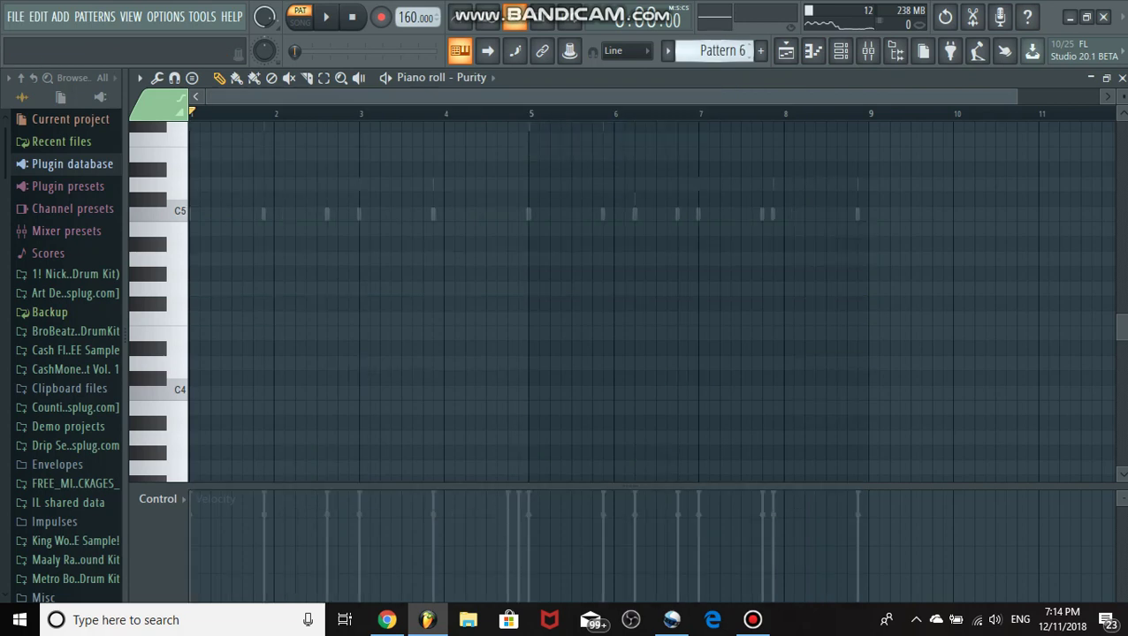
pyautogui.scroll(5, 722, 51)
pyautogui.scroll(-2, 722, 51)
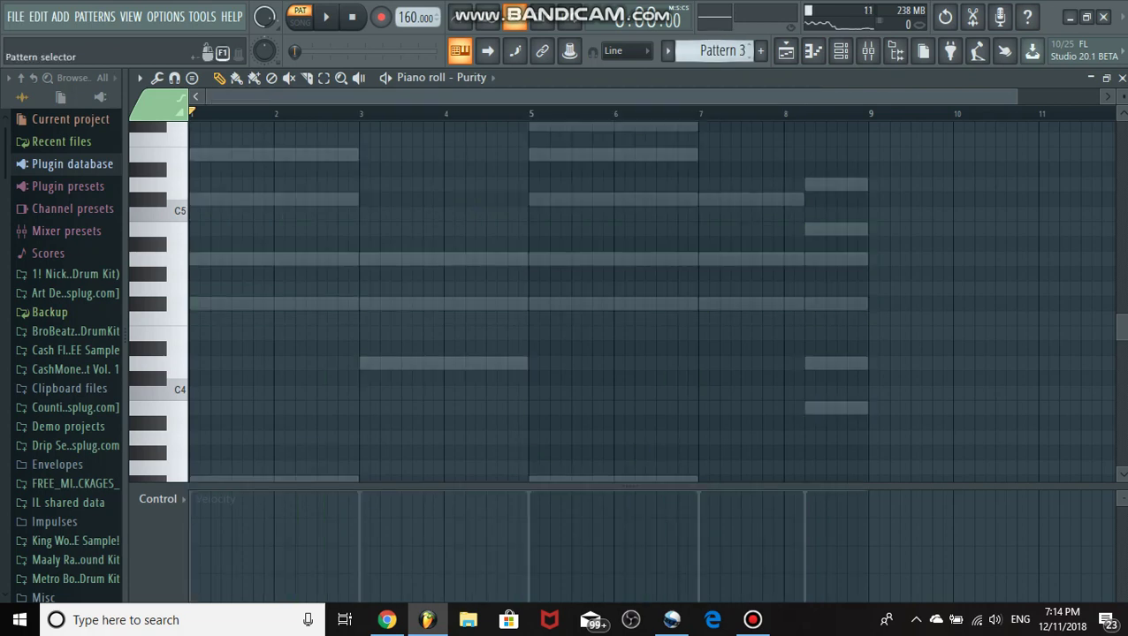
pyautogui.click(482, 77)
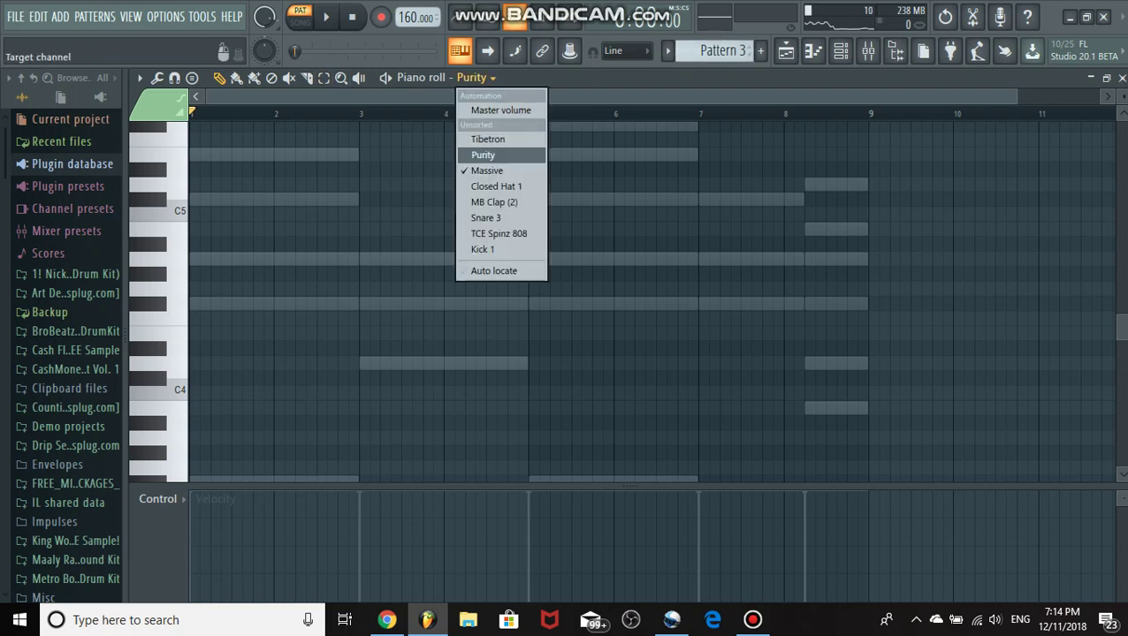
pyautogui.click(486, 170)
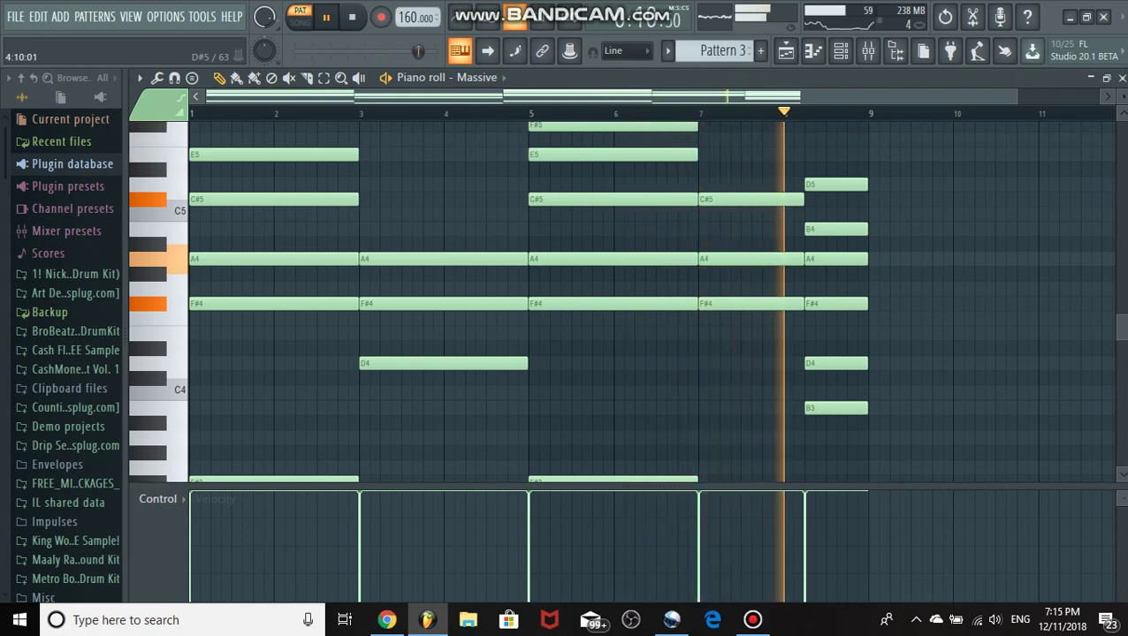
pyautogui.press('space')
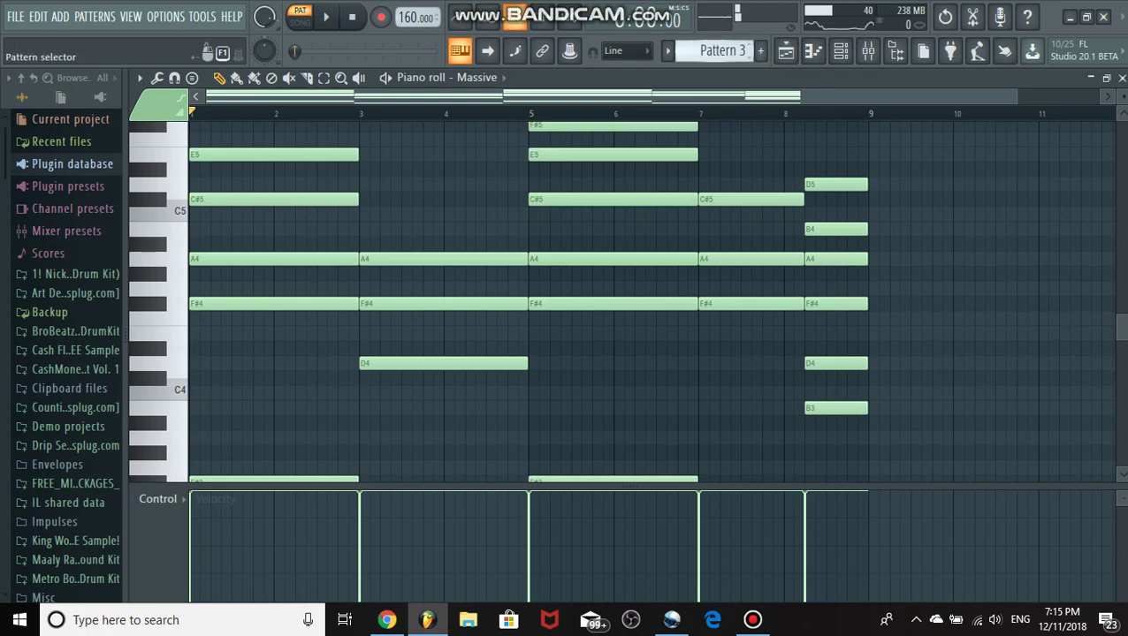
# Step: Show the Closed Hat 1 notes of Pattern 4 in the piano roll and play the pattern for a closer look
pyautogui.scroll(1, 722, 51)
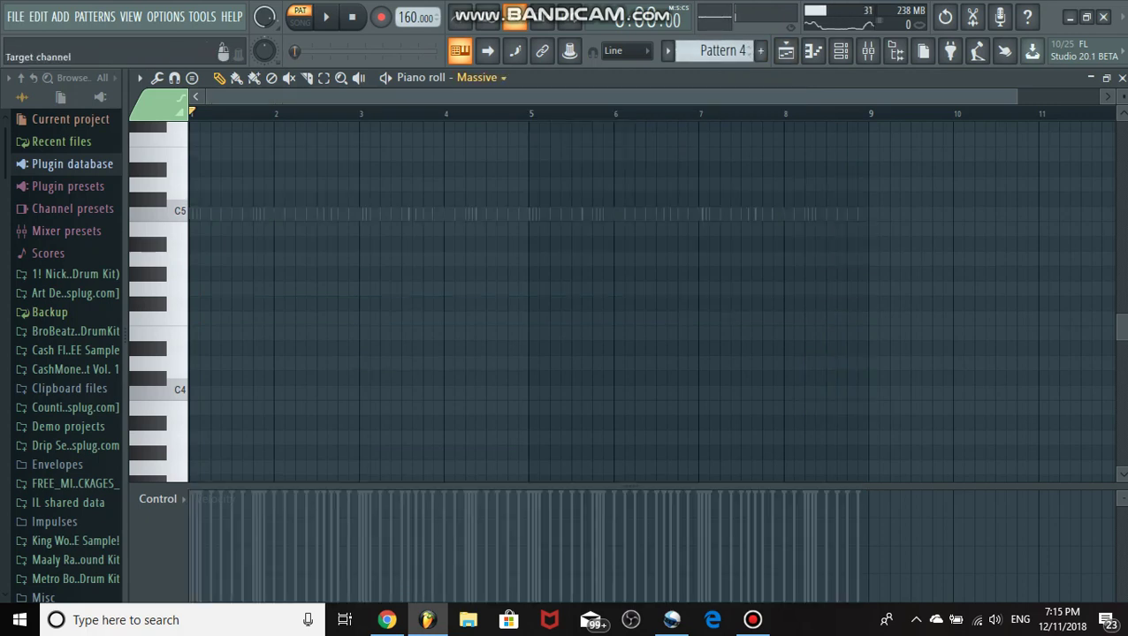
pyautogui.click(478, 77)
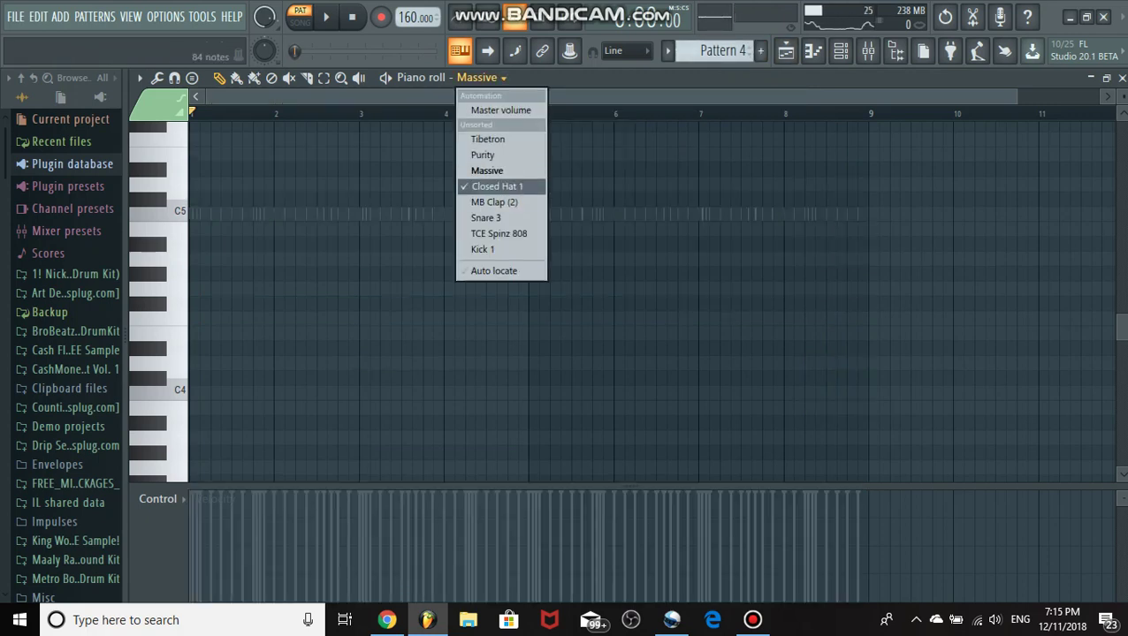
pyautogui.click(497, 187)
pyautogui.press('space')
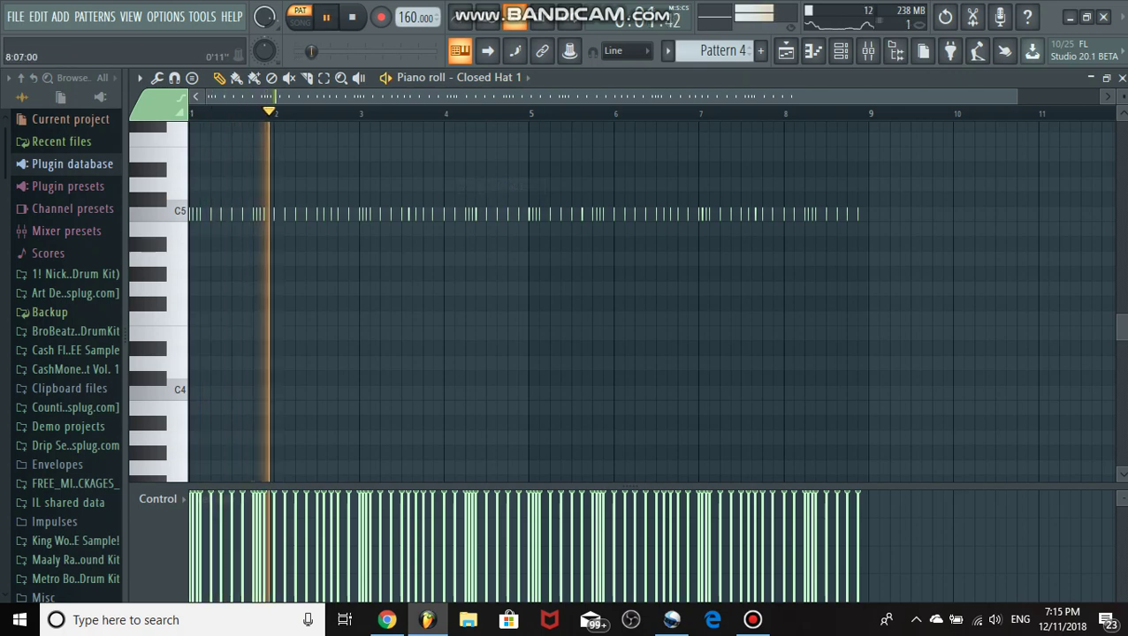
pyautogui.moveTo(1015, 97); pyautogui.dragTo(777, 97)
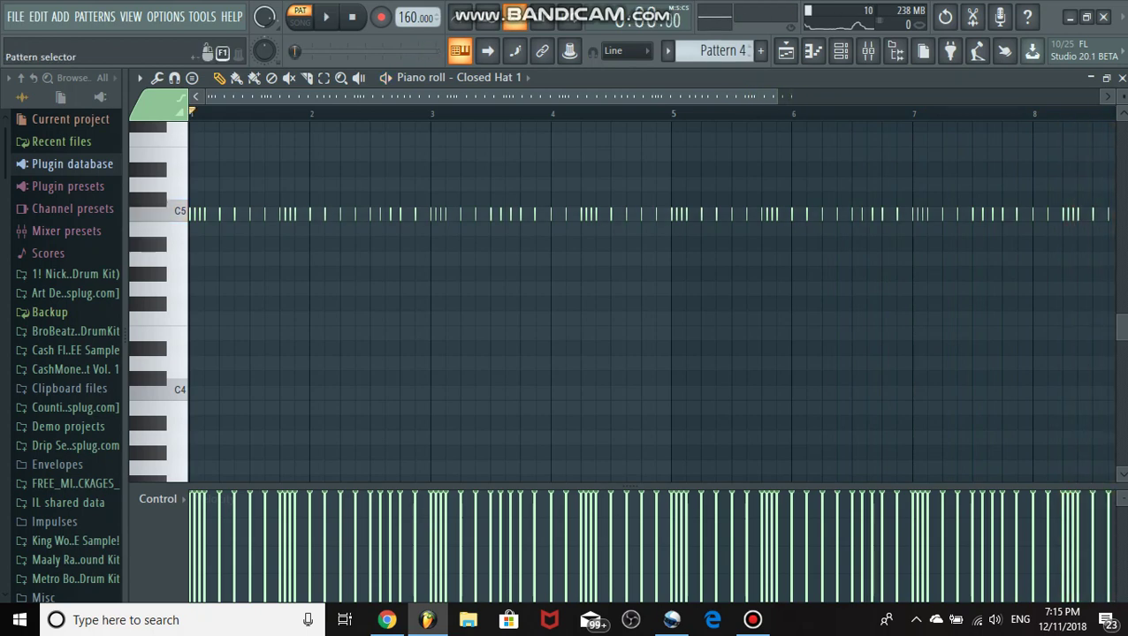
# Step: Show the MB Clap (2) notes of Pattern 5 in the piano roll and start playing the pattern
pyautogui.scroll(1, 723, 50)
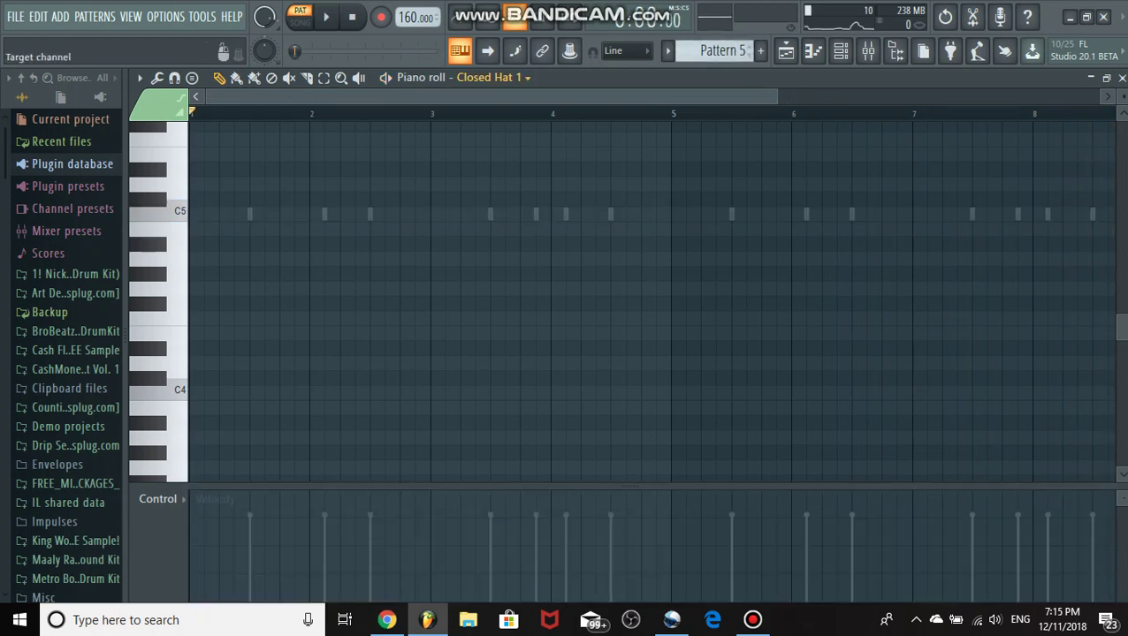
pyautogui.click(491, 78)
pyautogui.click(495, 203)
pyautogui.press('space')
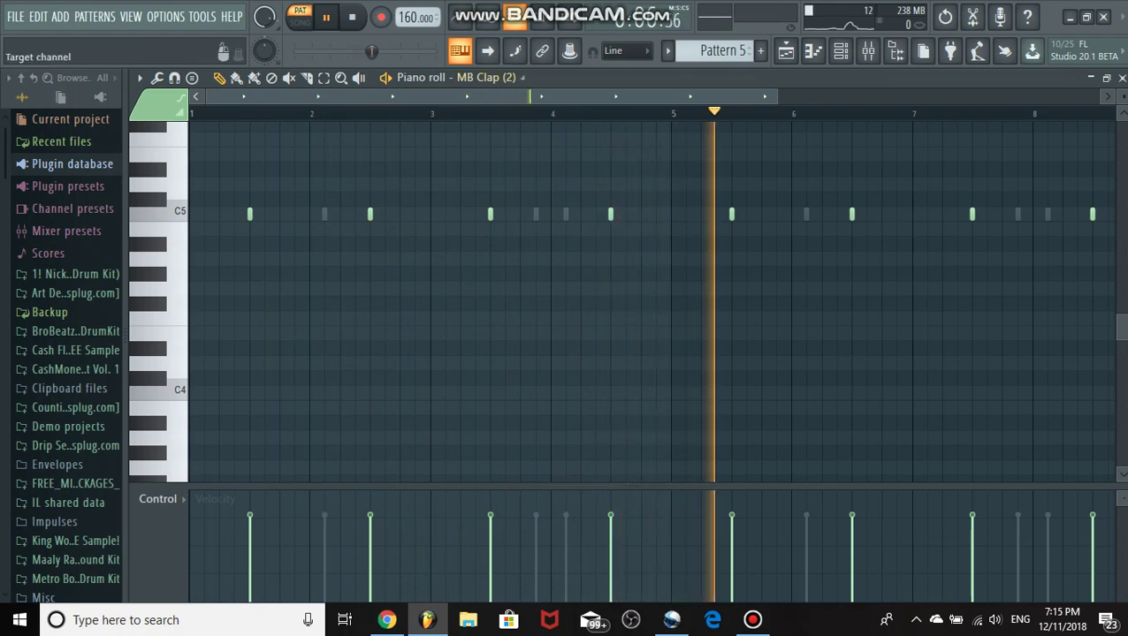
# Step: Show the Snare 3 notes of Pattern 5 across all eight bars, and stop playback after listening
pyautogui.click(491, 78)
pyautogui.click(486, 218)
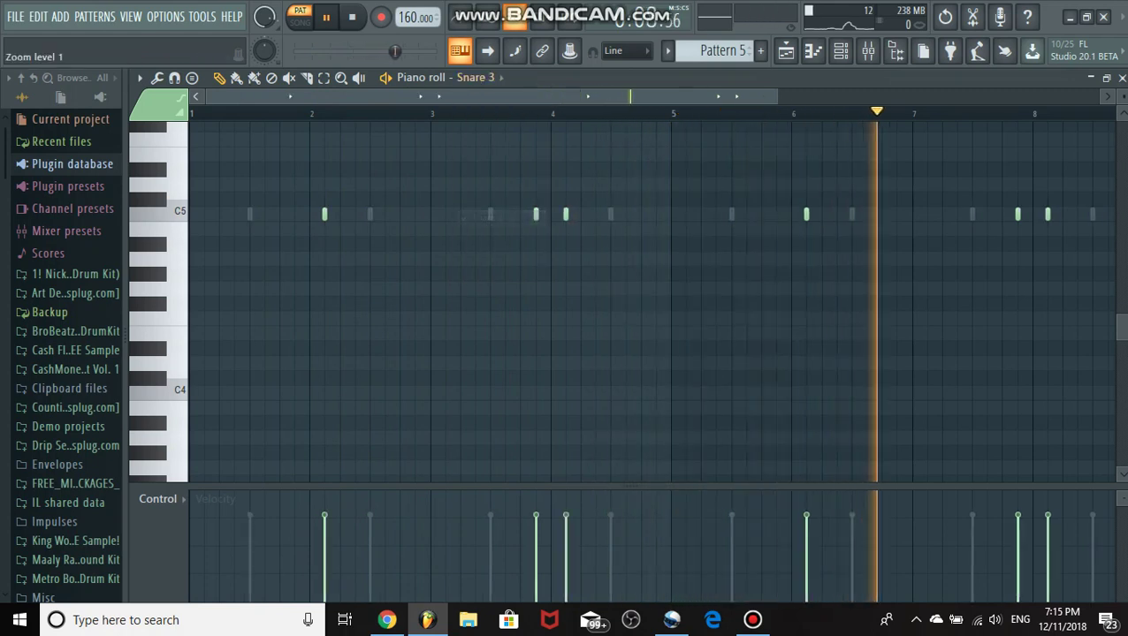
pyautogui.moveTo(776, 97); pyautogui.dragTo(826, 96)
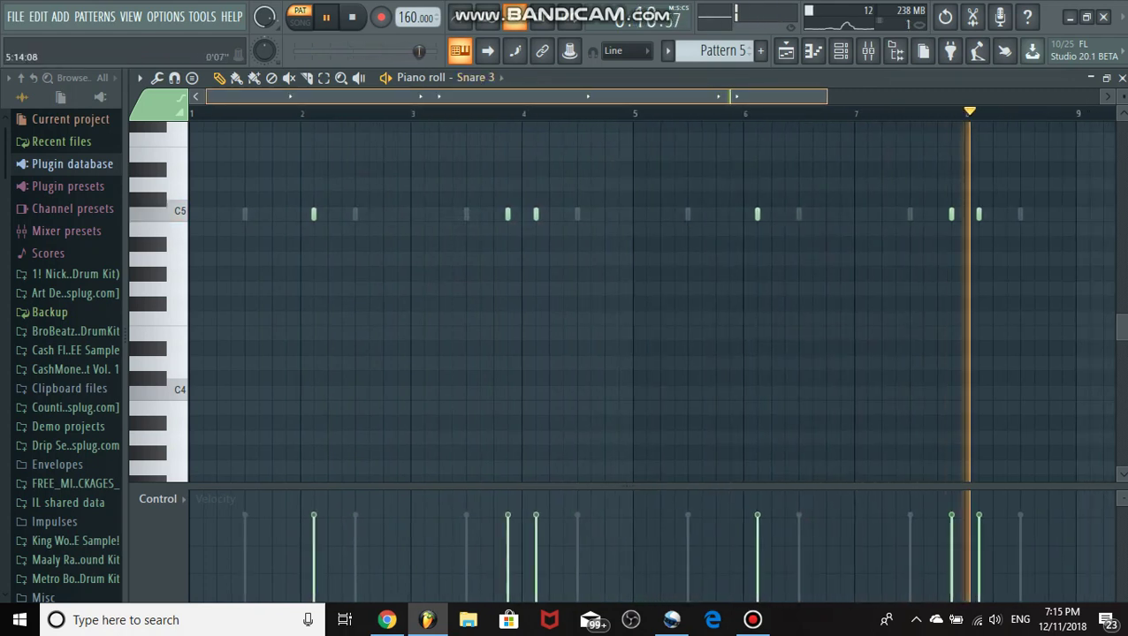
pyautogui.press('space')
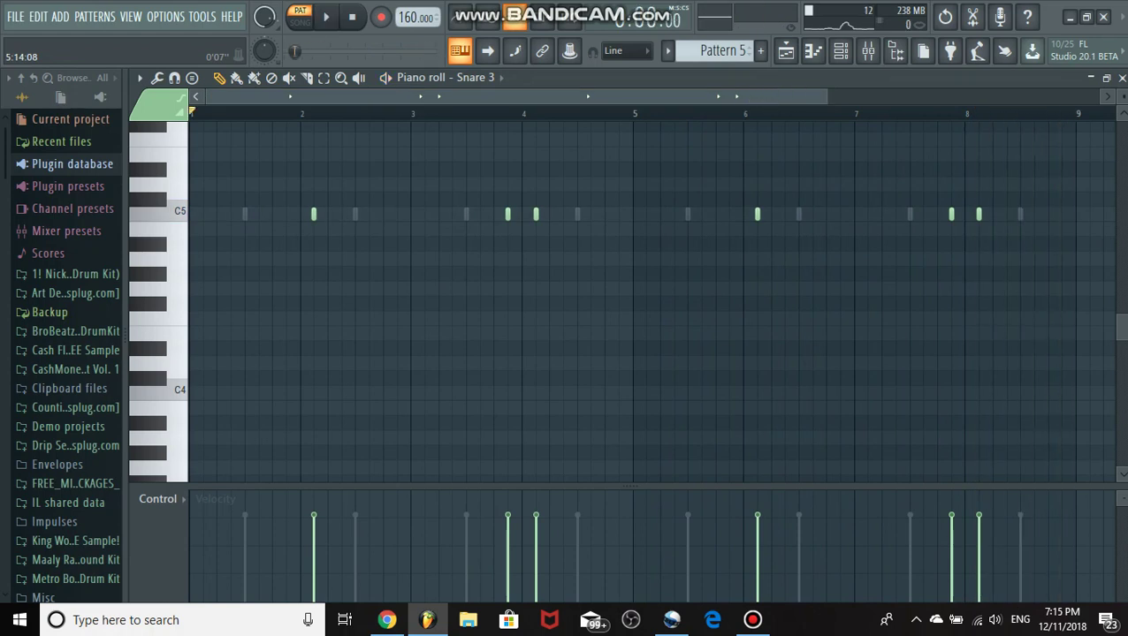
# Step: Show the TCE Spinz 808 notes of Pattern 6 in the piano roll, fitting all eight bars in view
pyautogui.click(751, 47)
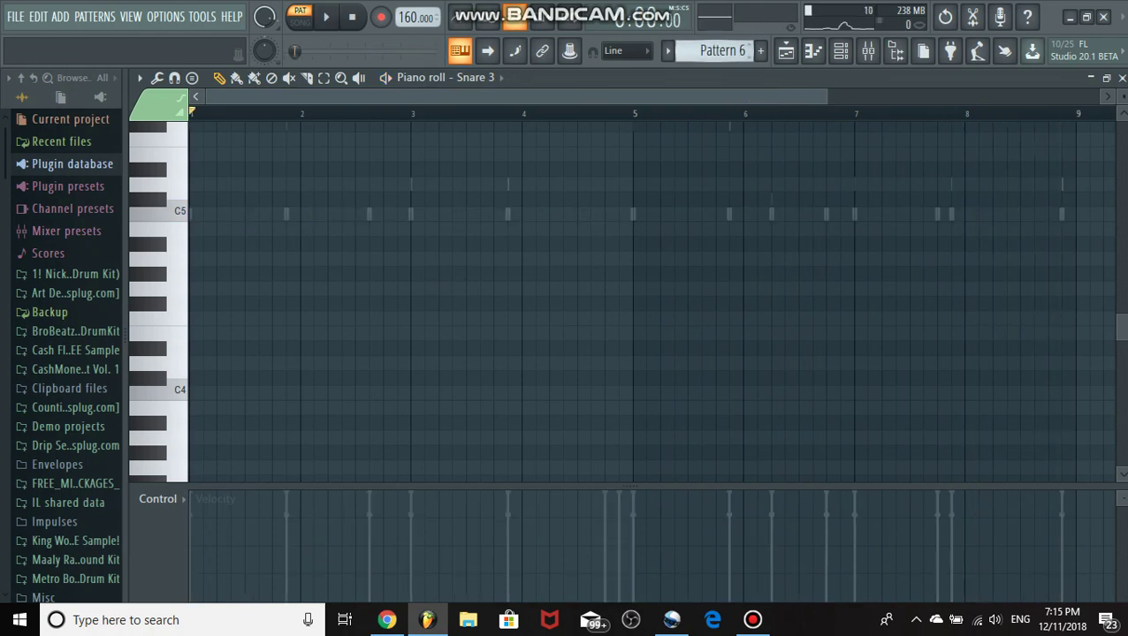
pyautogui.click(477, 77)
pyautogui.click(499, 233)
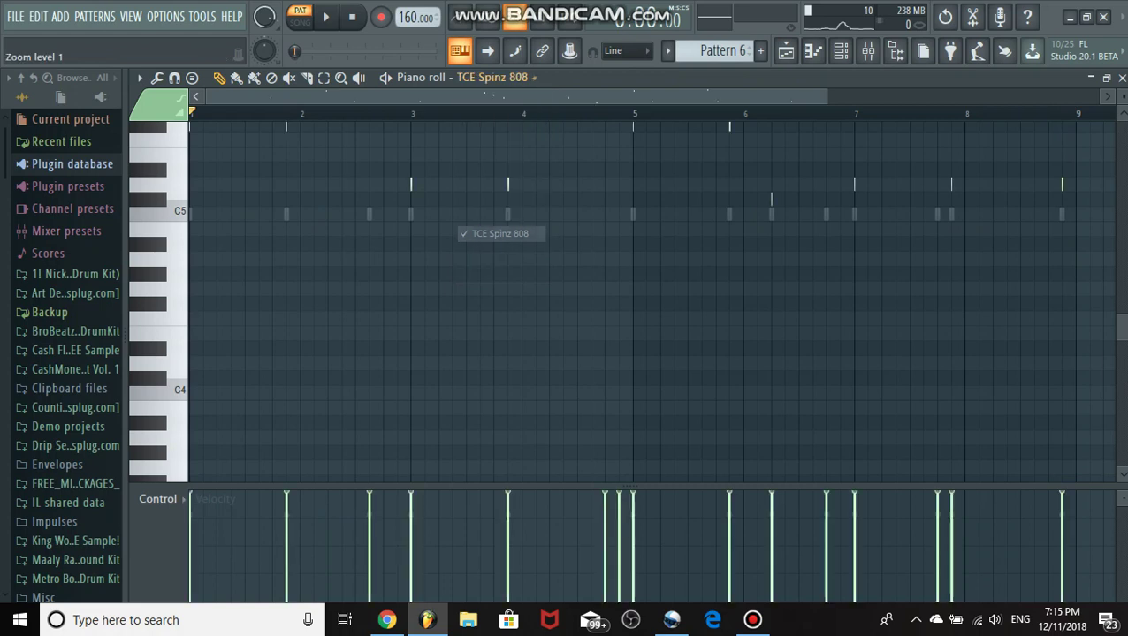
pyautogui.scroll(5, 619, 265)
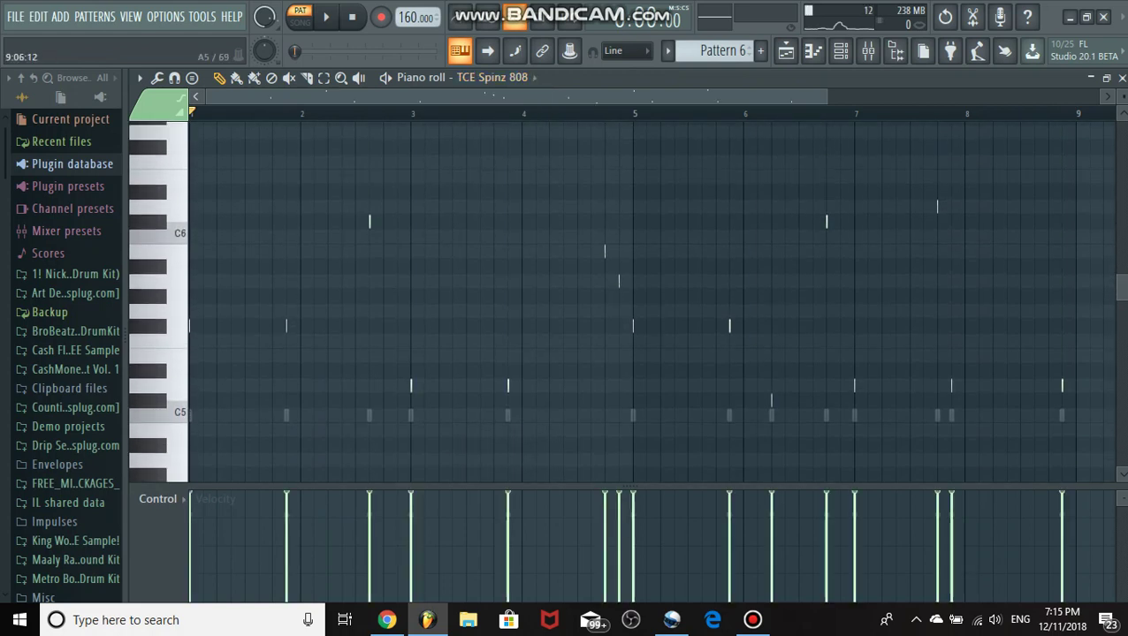
pyautogui.moveTo(825, 96); pyautogui.dragTo(804, 96)
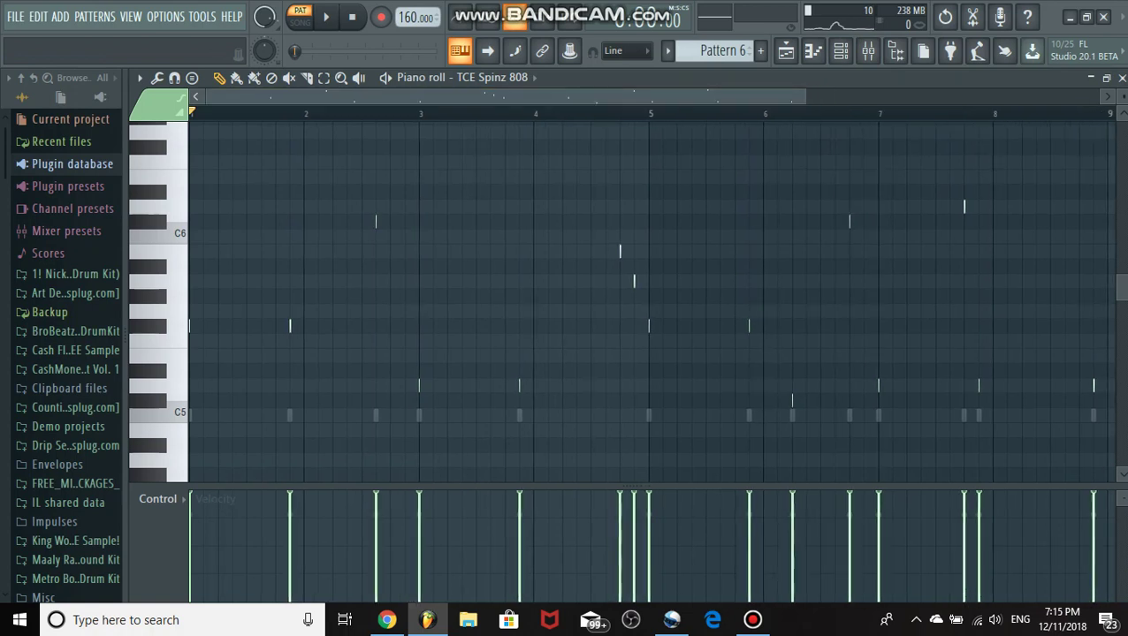